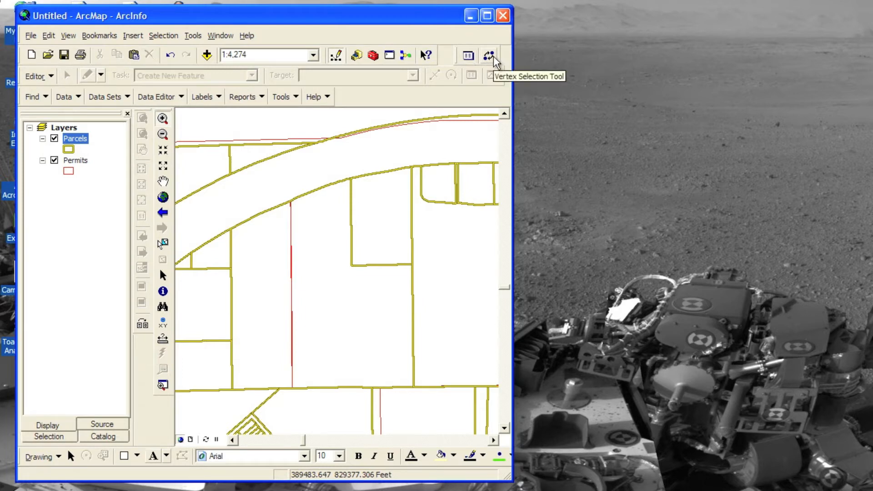
Open the Coordinate Sample Builder and arrange its window beside the narrowed map window so they do not overlap.
click(468, 57)
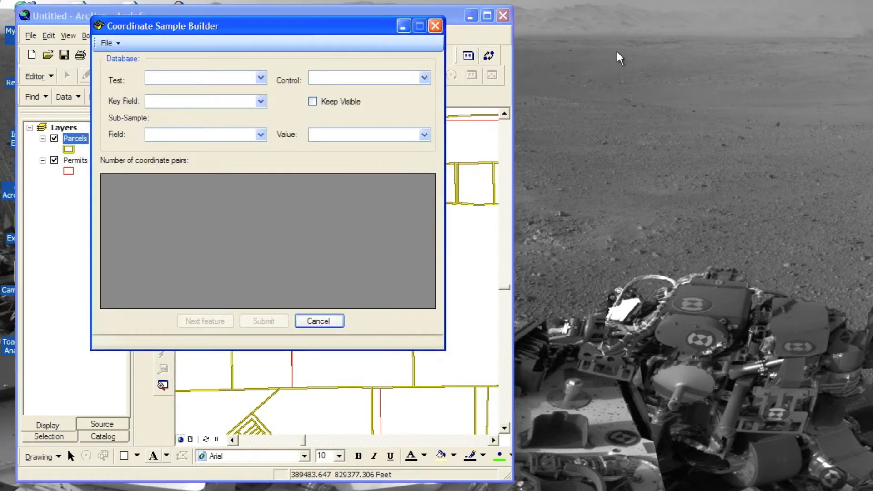
drag(636, 61, 638, 63)
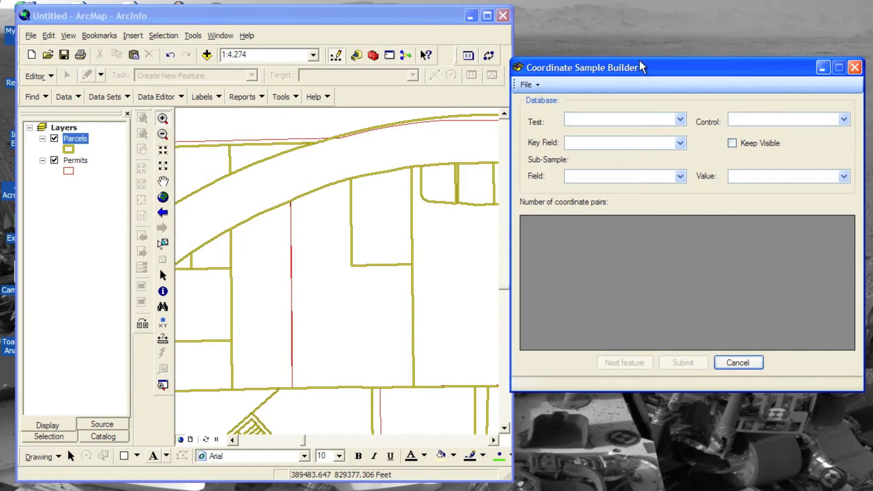
drag(516, 33, 506, 30)
drag(578, 71, 577, 88)
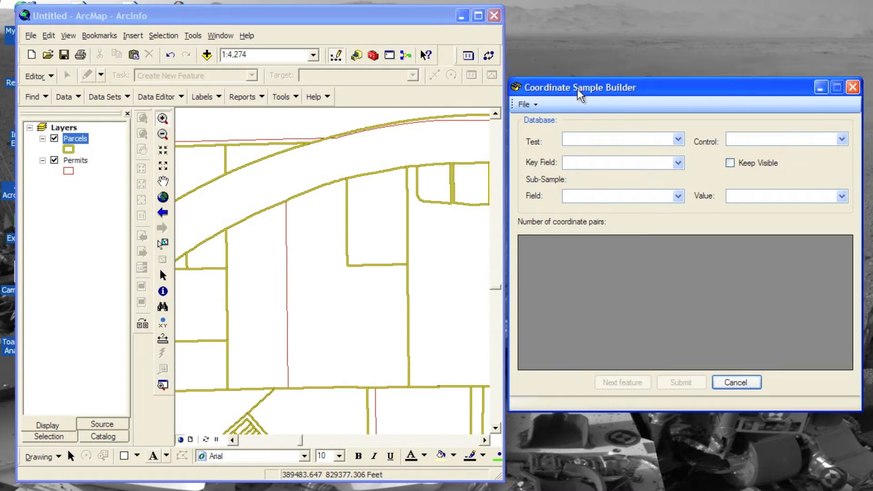
Create a new sample database named Sample in the WorkSpace folder.
click(537, 105)
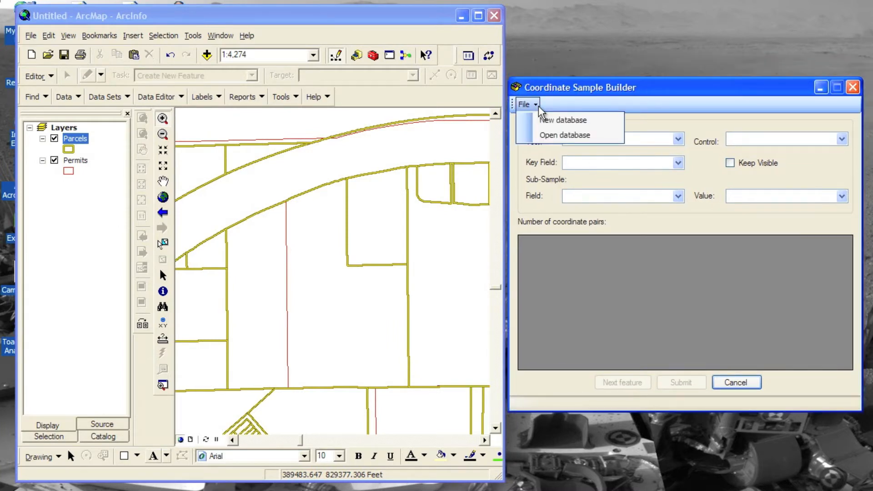
click(596, 121)
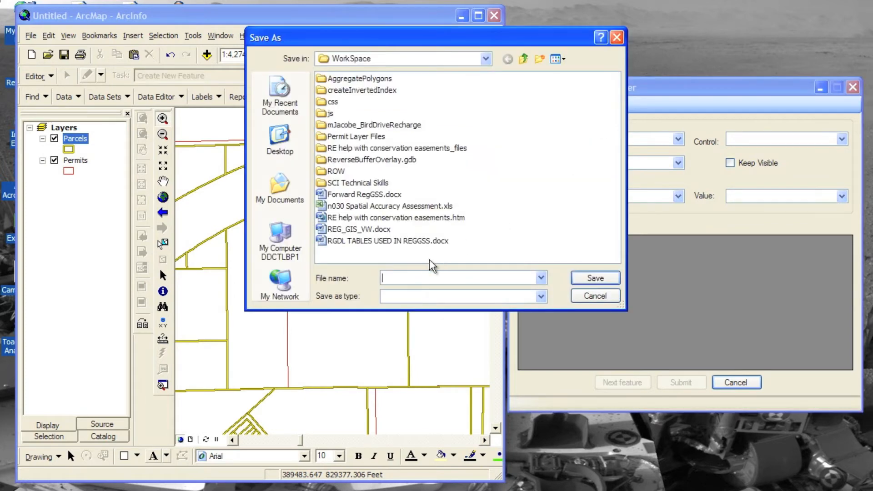
text(Sample)
click(593, 278)
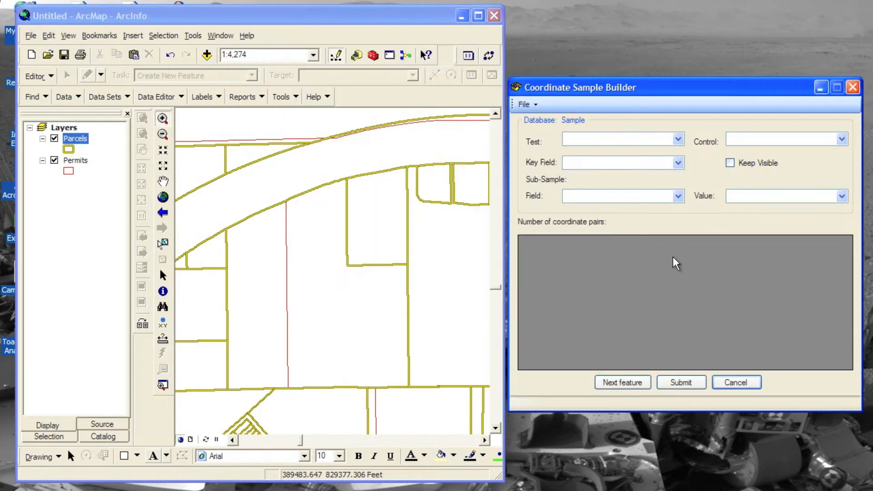
Set Permits as the test layer and Parcels as the control layer.
click(678, 139)
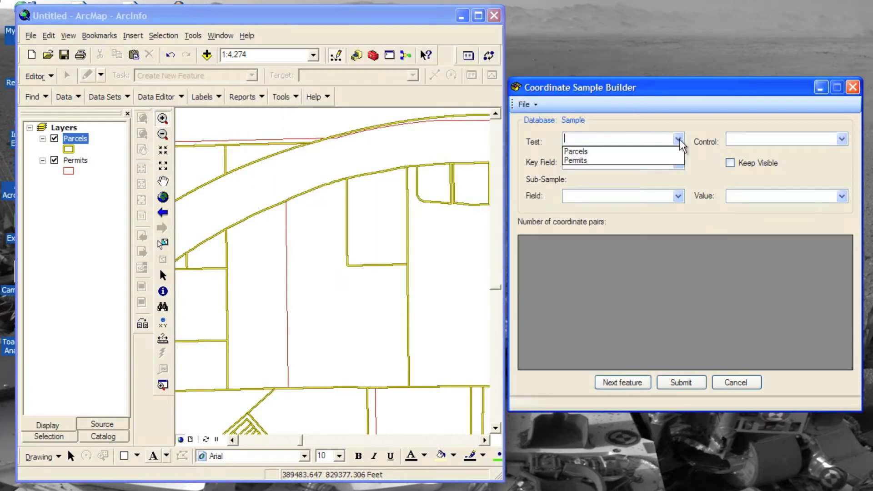
click(585, 160)
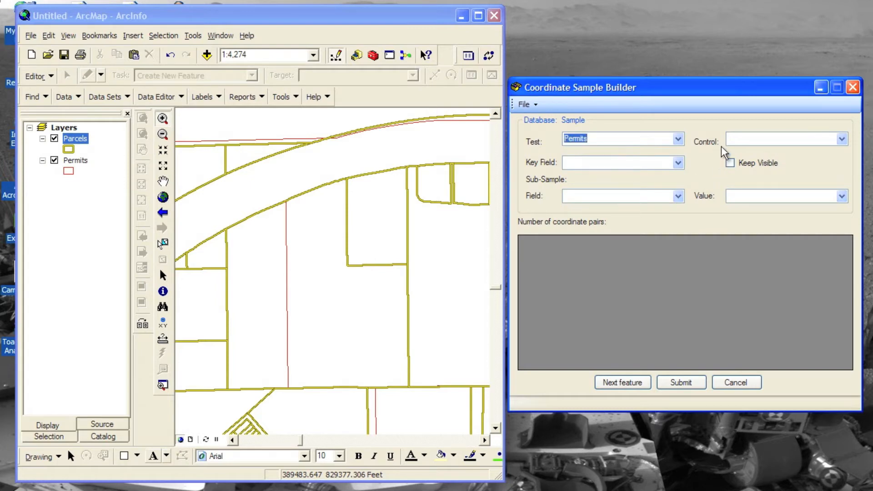
click(841, 140)
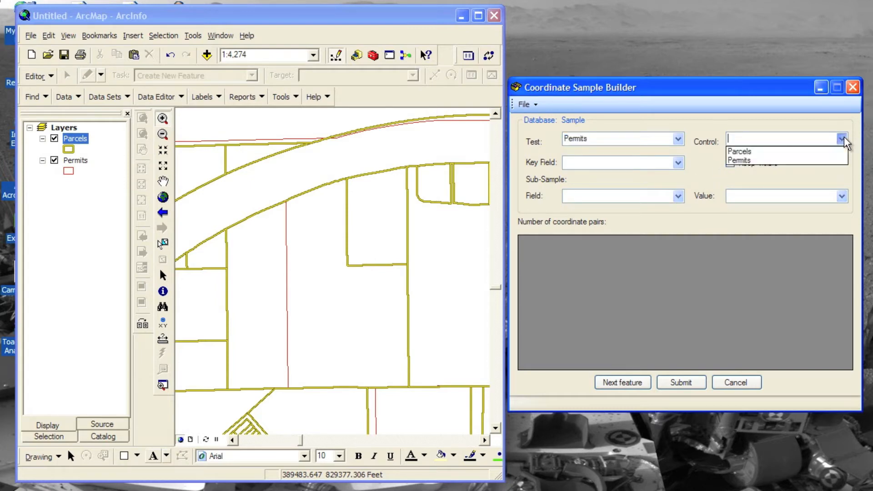
click(808, 150)
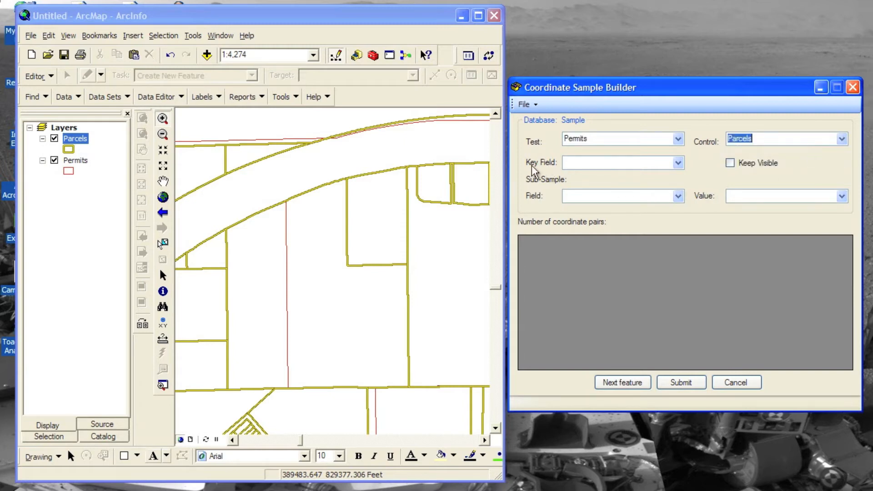
Choose APP_NO as the key field and keep the control layer visible.
click(678, 163)
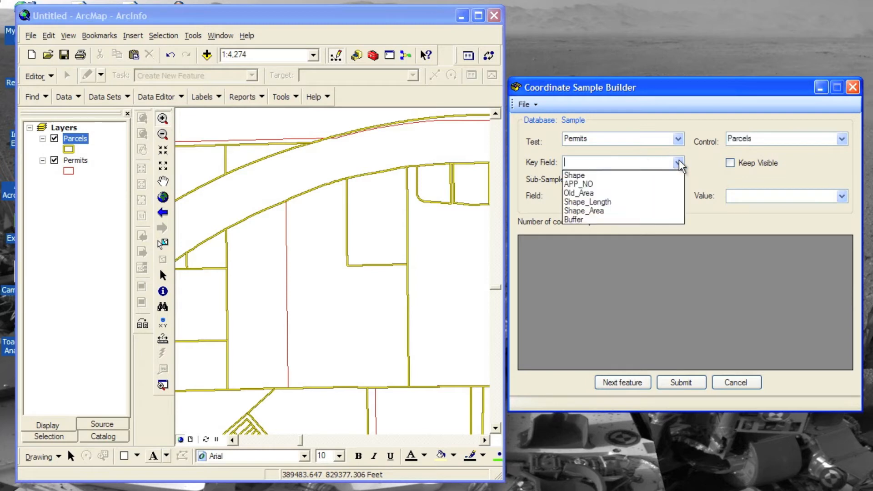
click(613, 183)
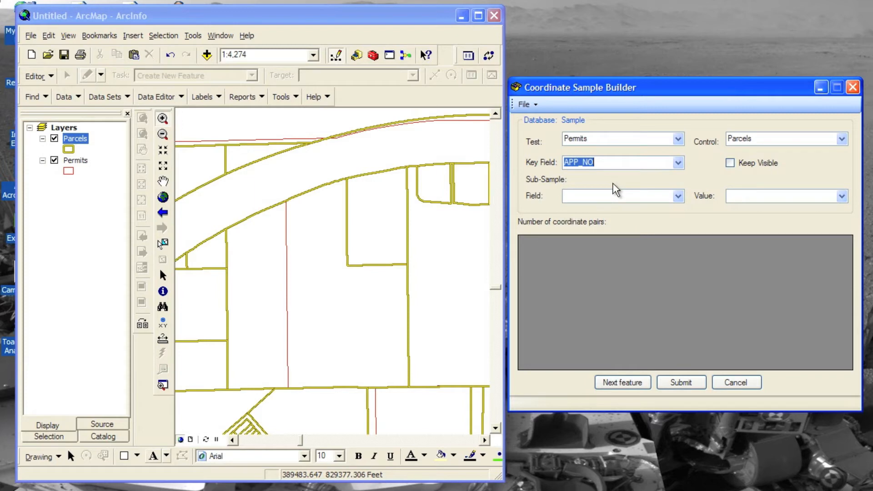
click(730, 164)
Load the first test feature, select the matching vertices at its northeast corner with the Vertex Selection Tool, and submit the pair.
click(624, 382)
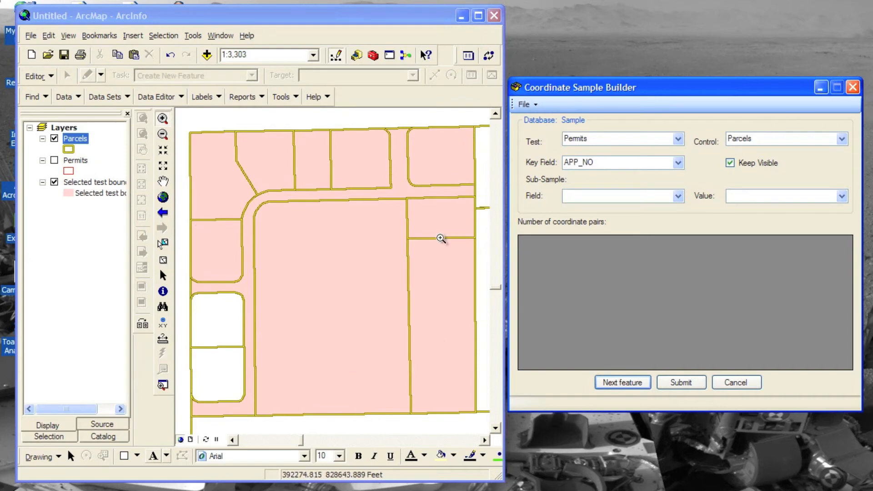
click(489, 57)
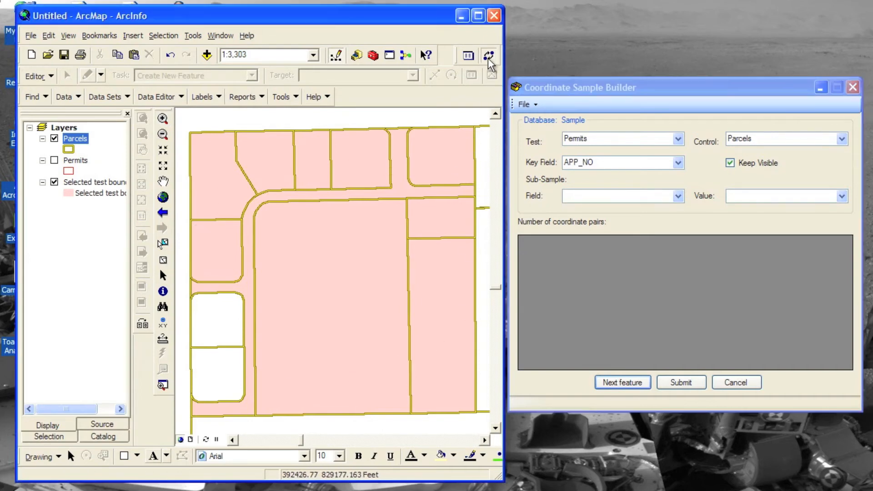
click(474, 126)
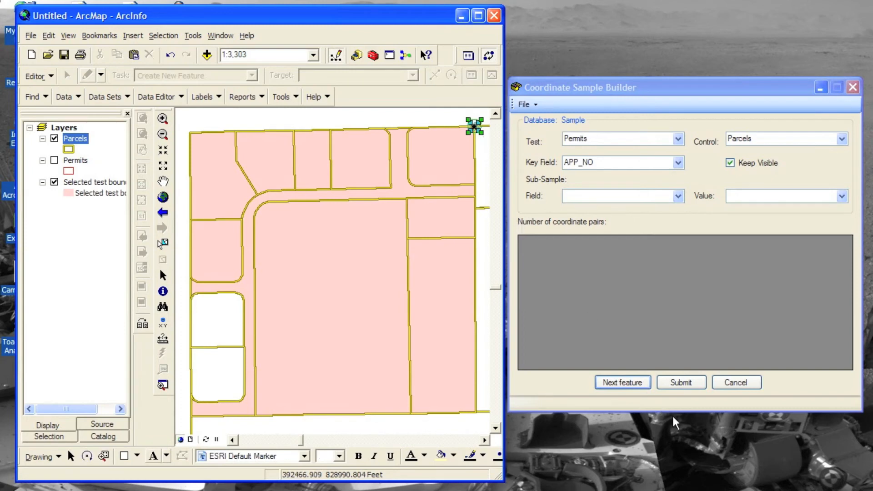
click(688, 384)
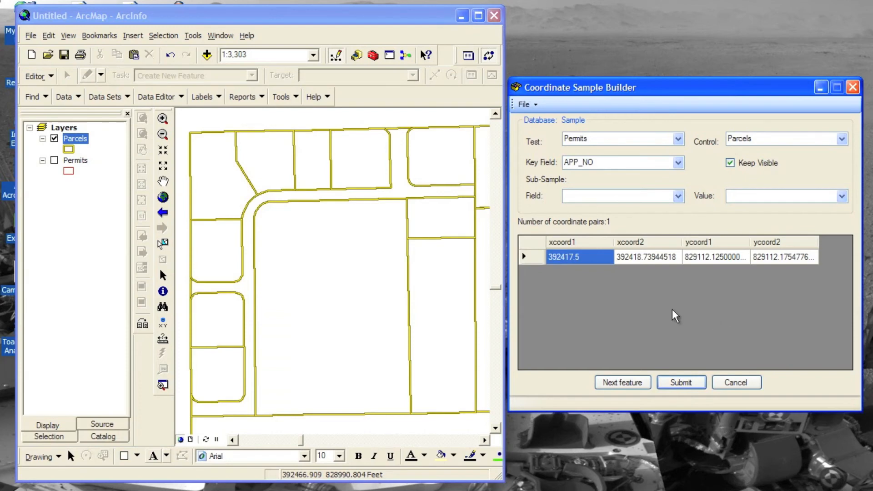
Load the next feature, select the offset permit and parcel vertices at its northeast corner, and submit the coordinate pair.
click(632, 386)
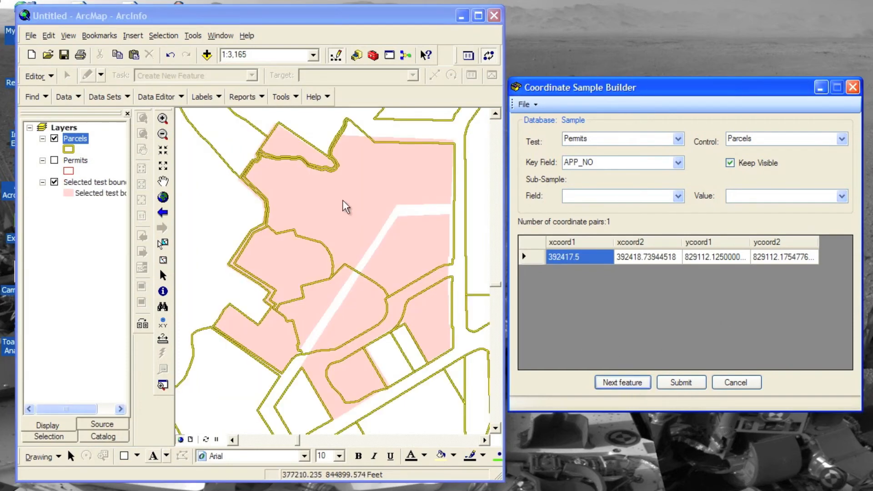
click(162, 119)
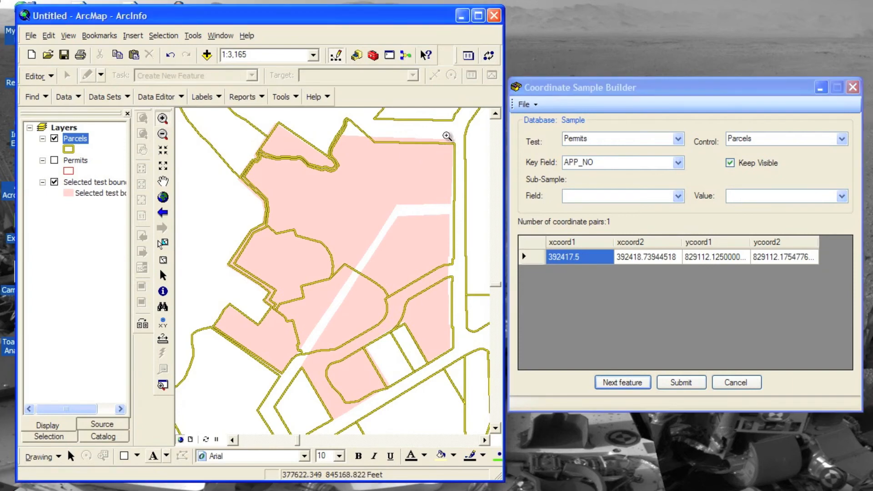
click(461, 157)
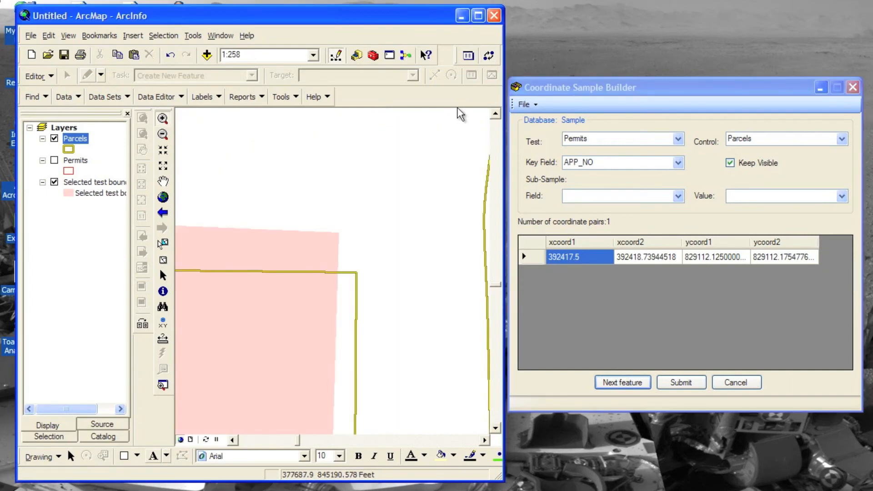
drag(327, 217, 364, 285)
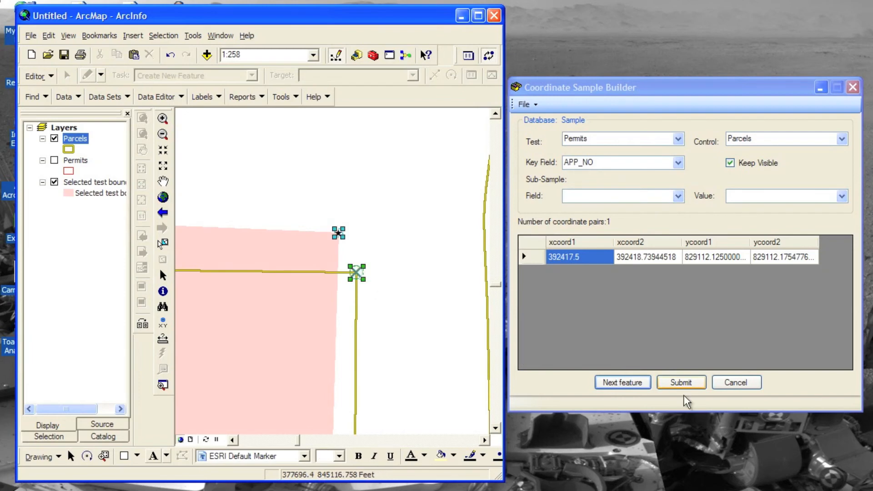
click(686, 383)
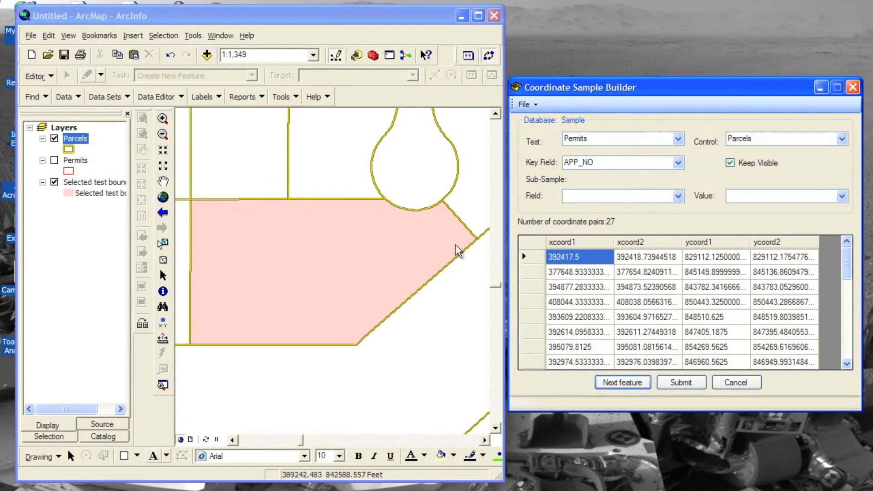
Submit a vertex pair where the shaded feature meets the cul-de-sac, and another for the next feature's northeast permit and parcel corners.
drag(437, 190, 447, 209)
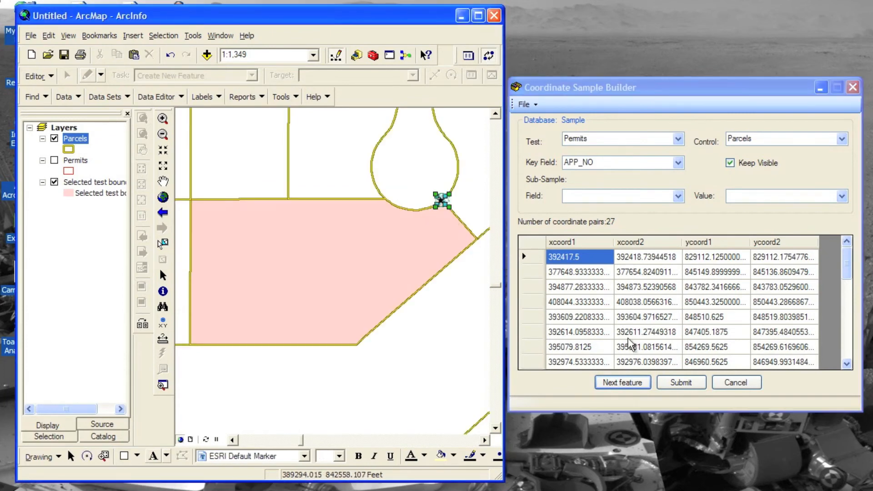
click(680, 383)
click(627, 385)
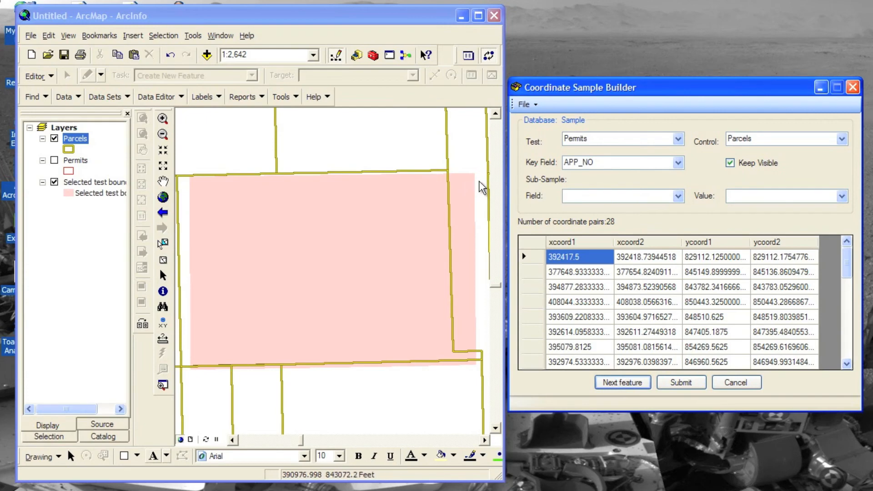
drag(477, 175, 443, 170)
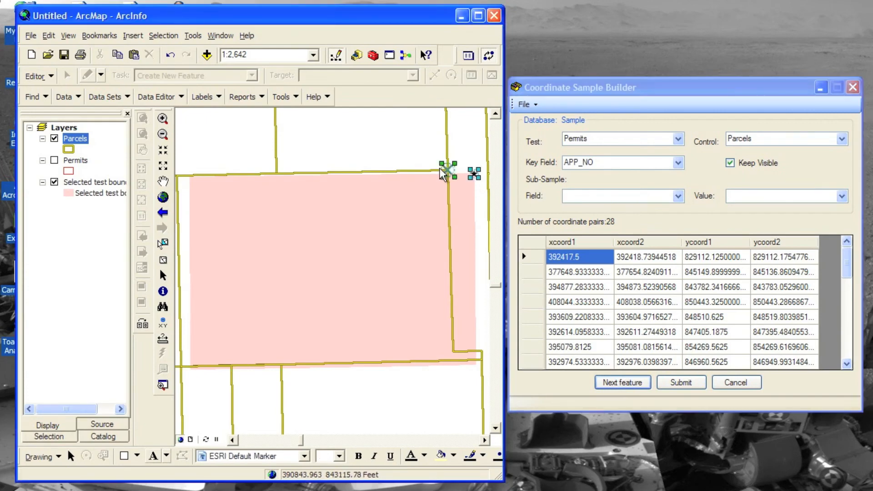
click(677, 383)
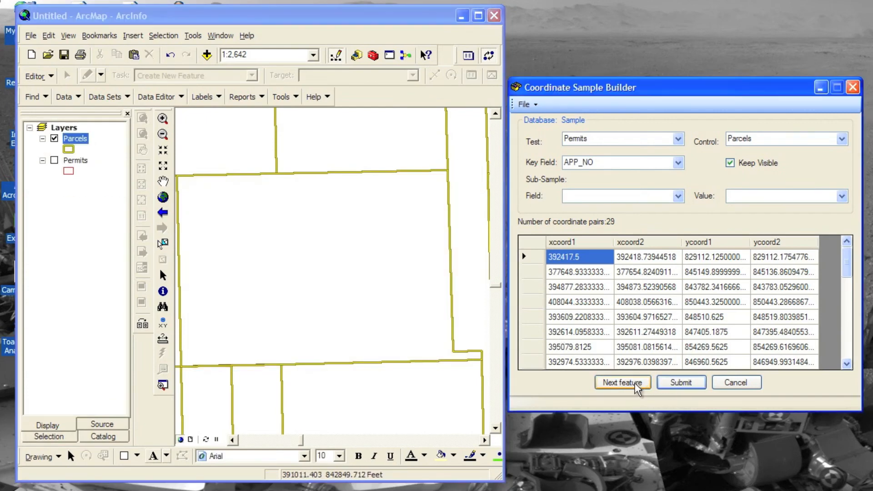
Load another feature, select the coinciding vertices at its northeast corner beside the straight parcel edge, and submit the pair.
click(636, 384)
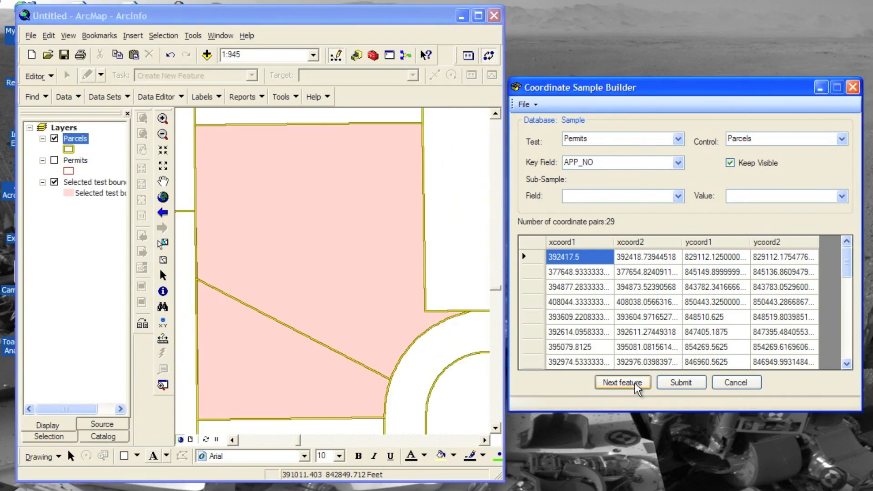
click(419, 123)
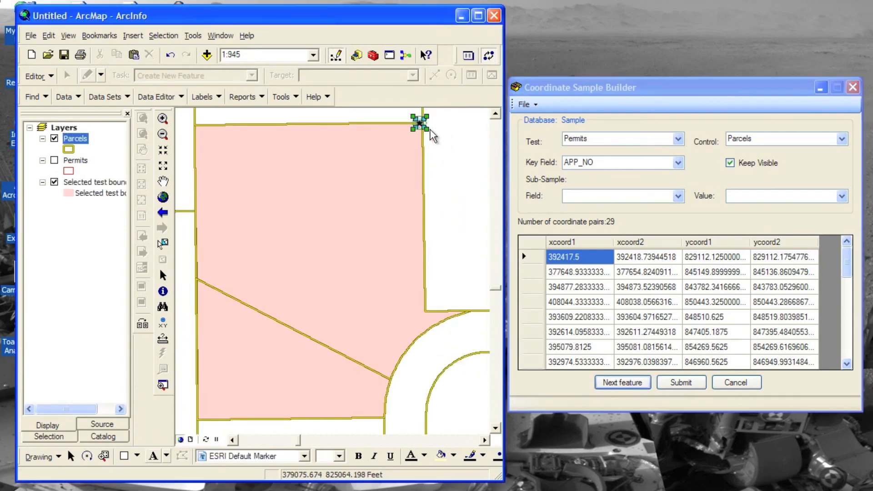
click(679, 386)
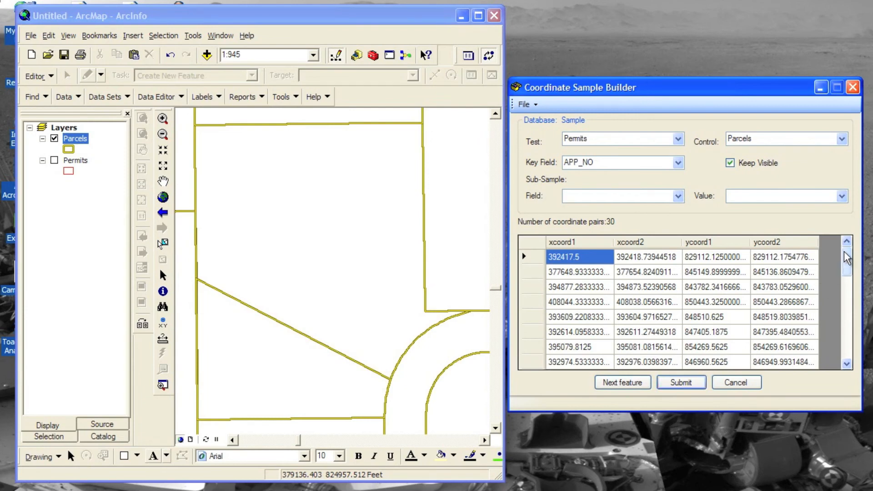
Review the collected coordinate pairs in the builder and in the Sample table in Microsoft Access, closing Access when done.
drag(847, 257, 845, 346)
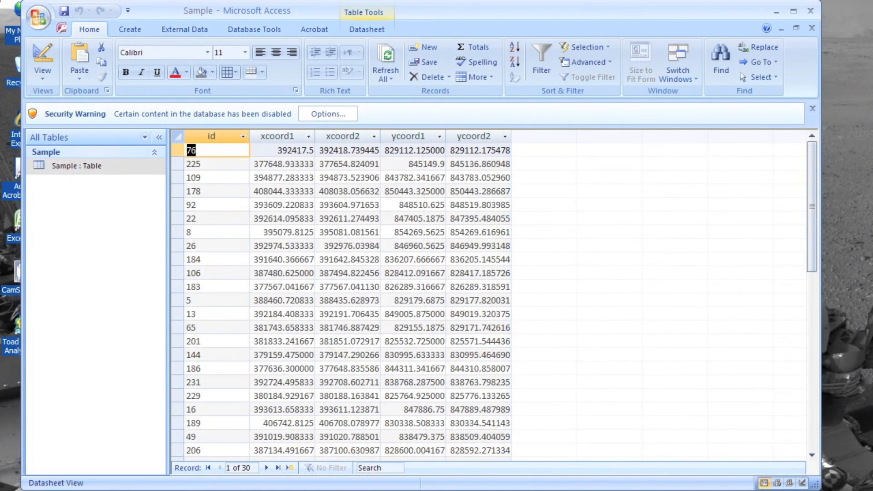
drag(815, 486, 816, 490)
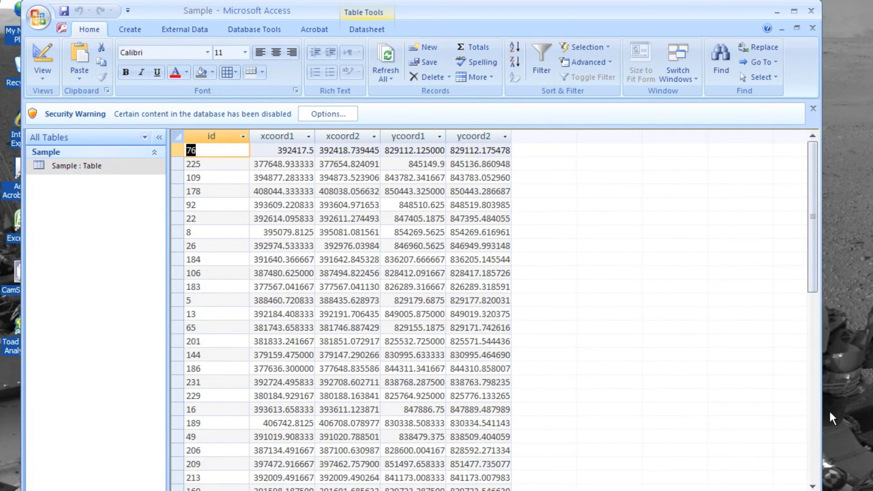
drag(816, 278, 812, 128)
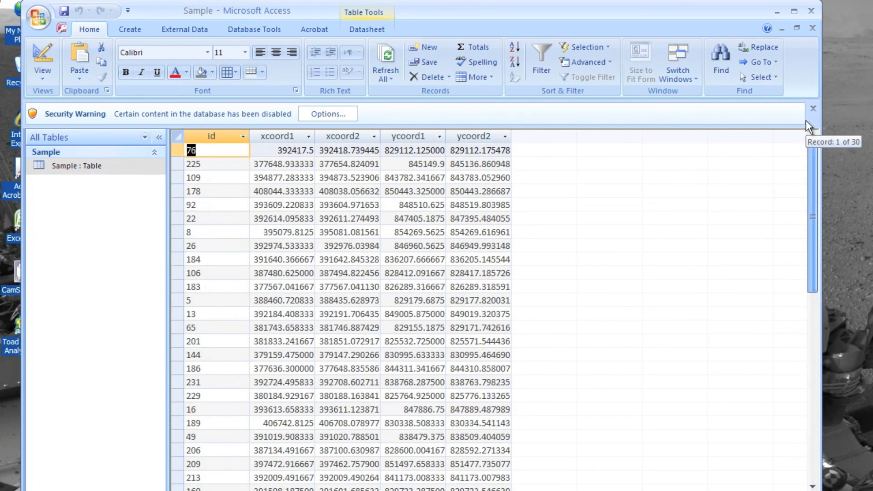
drag(813, 175, 798, 97)
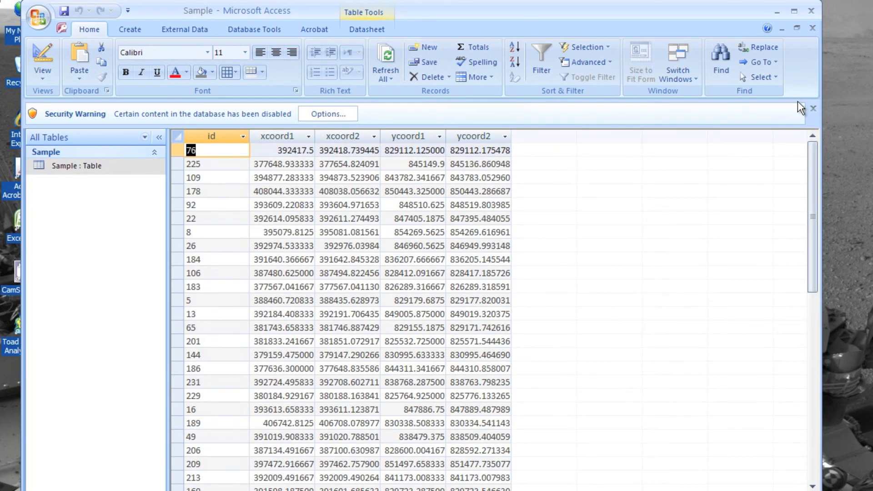
click(808, 12)
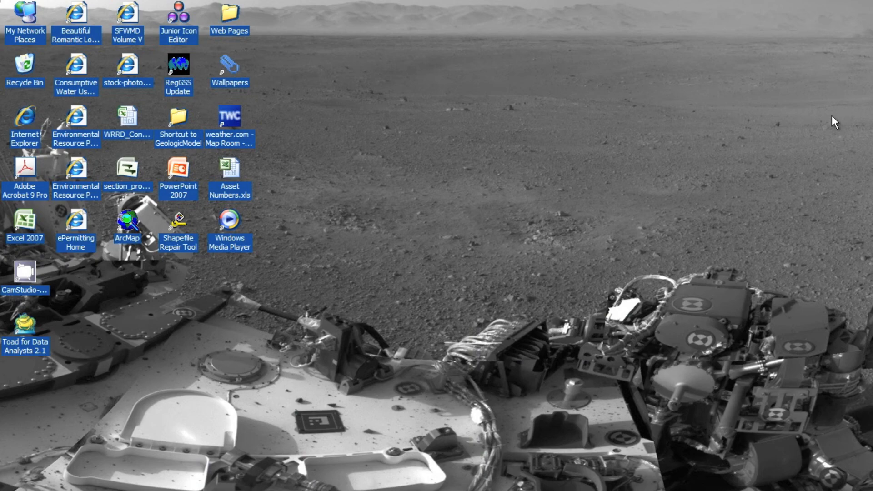